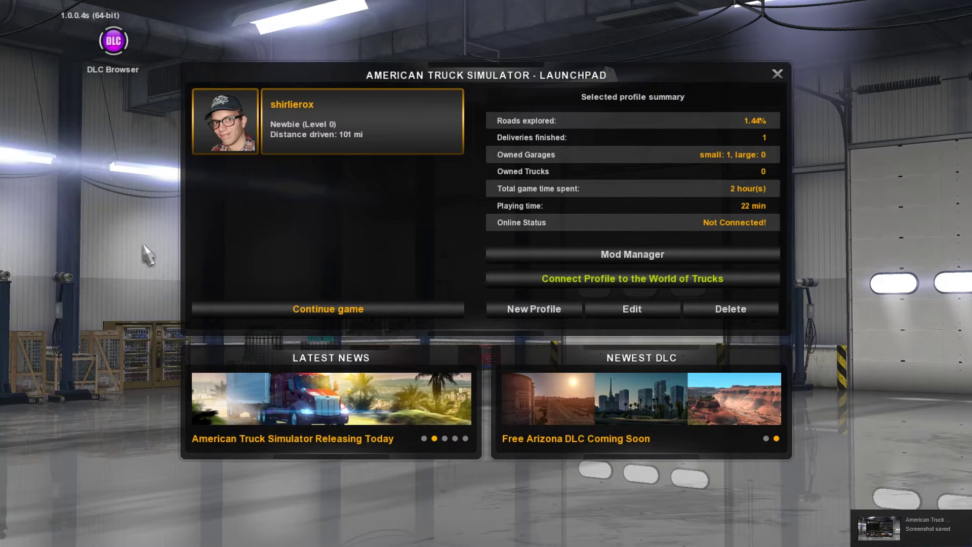
Continue the saved game, hide the garage panels, and open the Radio stream station list
click(337, 309)
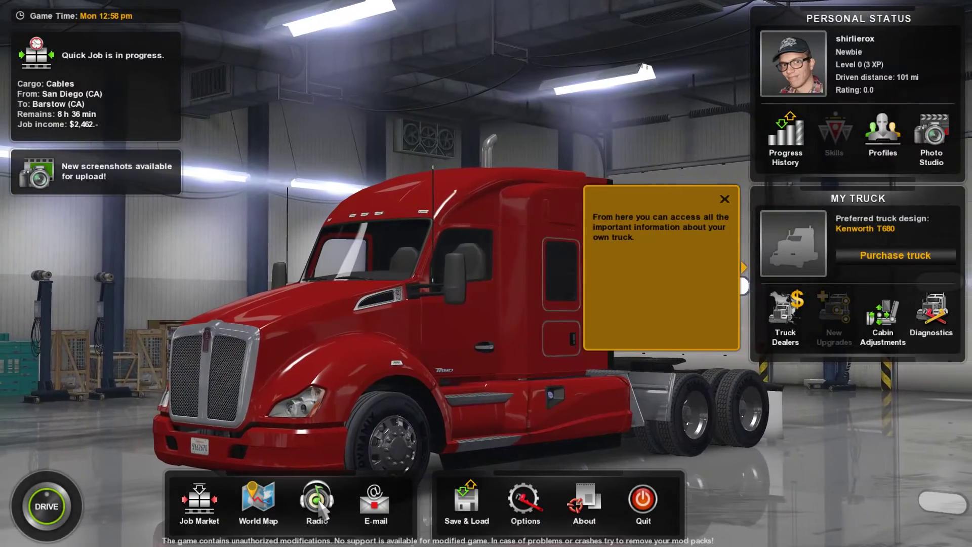
drag(350, 482, 349, 482)
key(r)
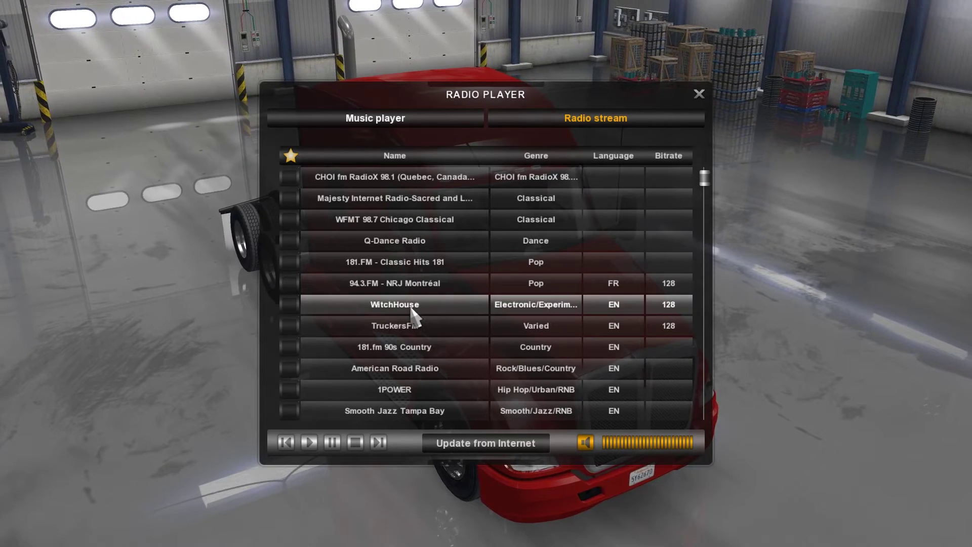
Test-play the WitchHouse stream, then stop it
click(411, 306)
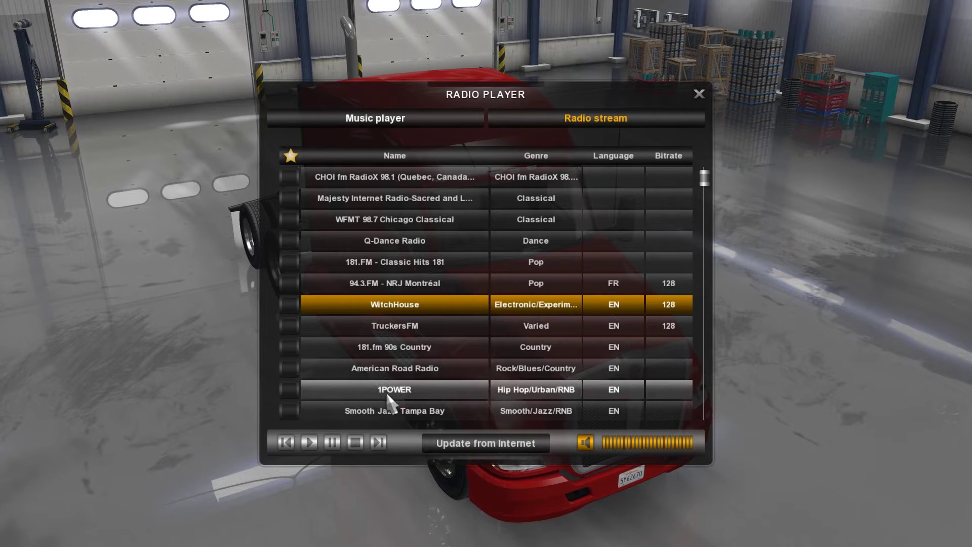
click(307, 443)
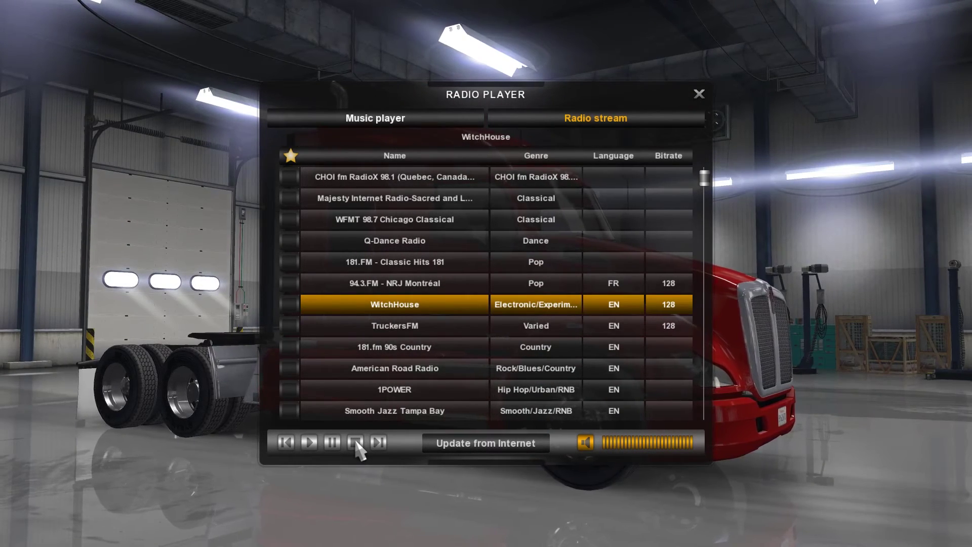
click(356, 441)
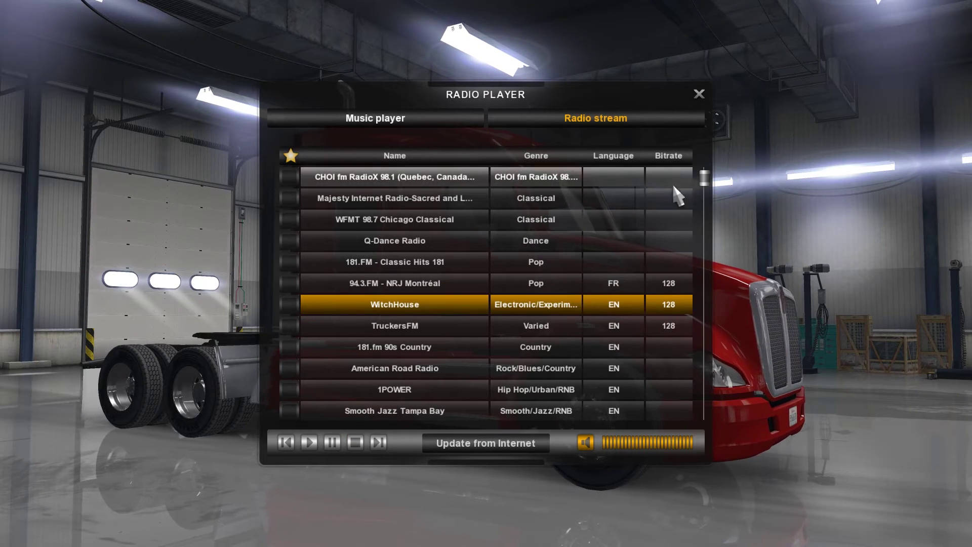
Scroll down to KNAC Pure Rock, play the stream, then stop it
drag(707, 182, 708, 380)
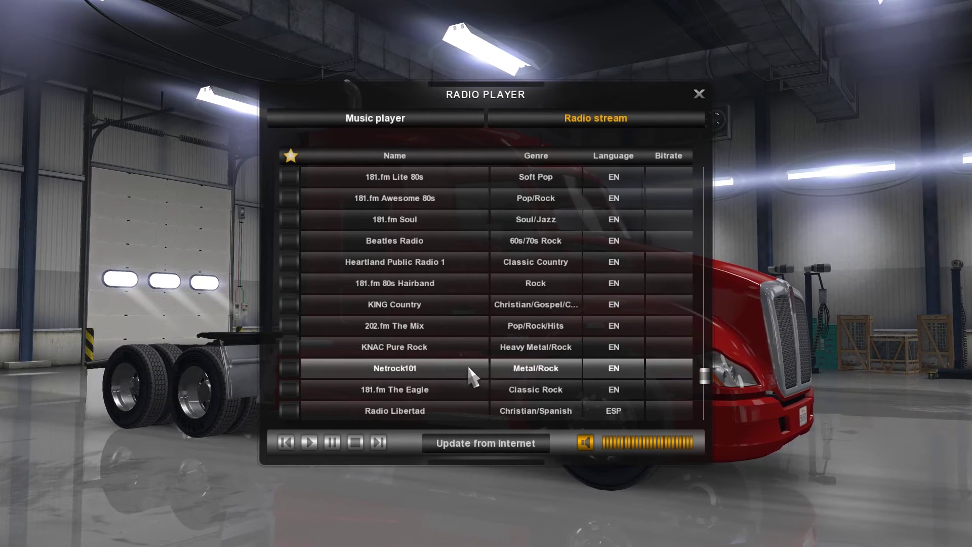
click(446, 352)
click(309, 443)
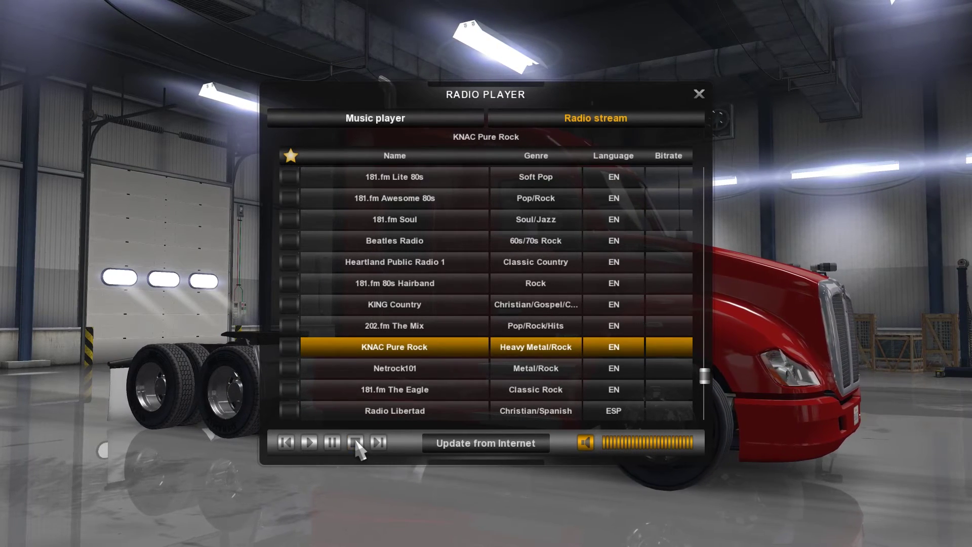
click(357, 442)
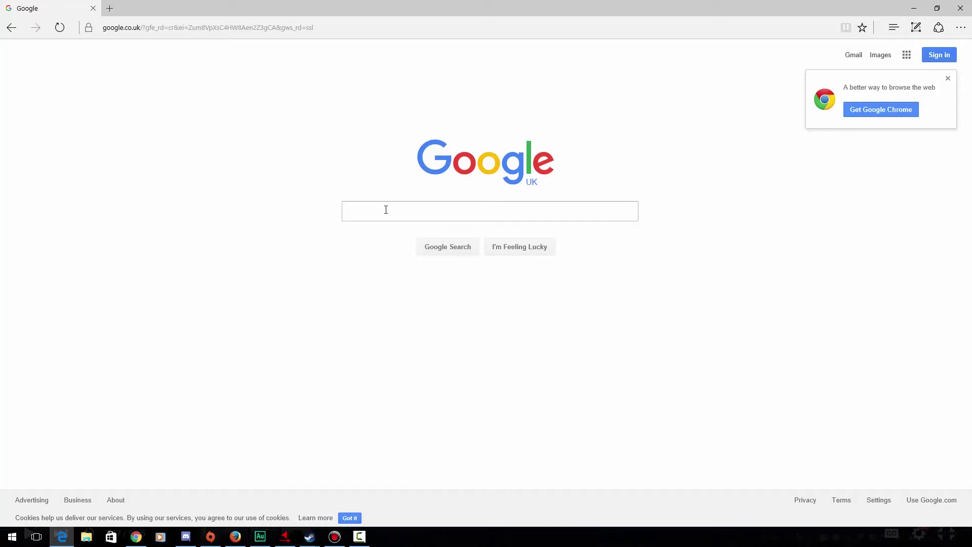
Search Google for 'k lite codec'
click(386, 210)
text(k)
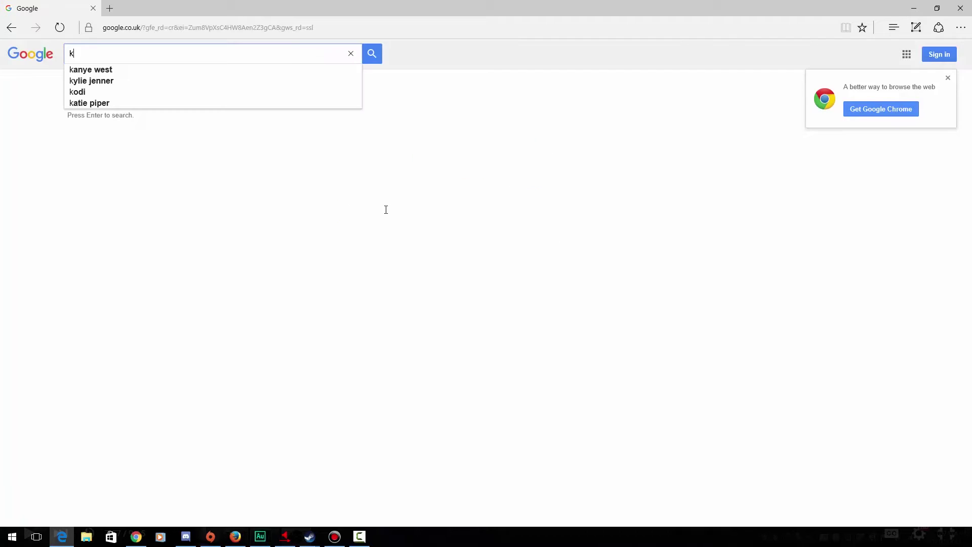
text( lite codec)
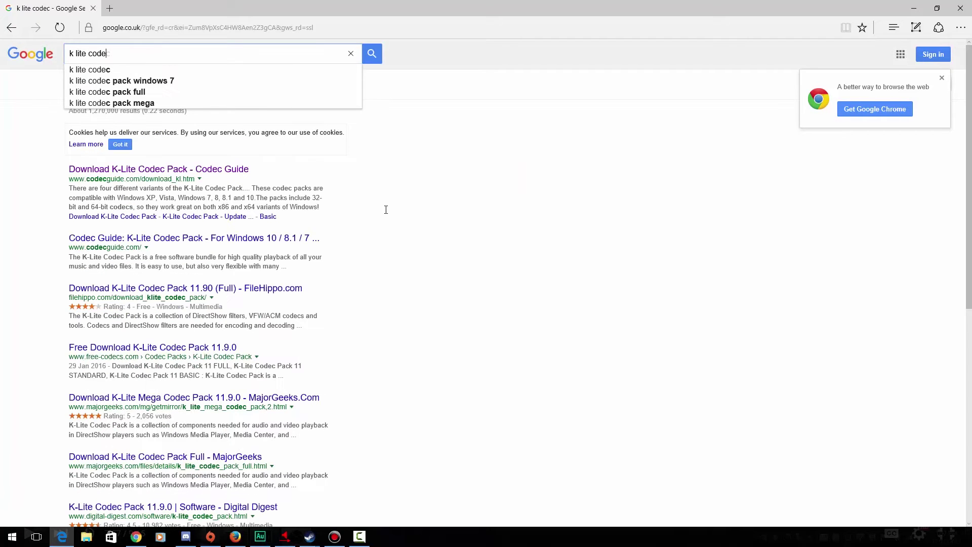
key(Return)
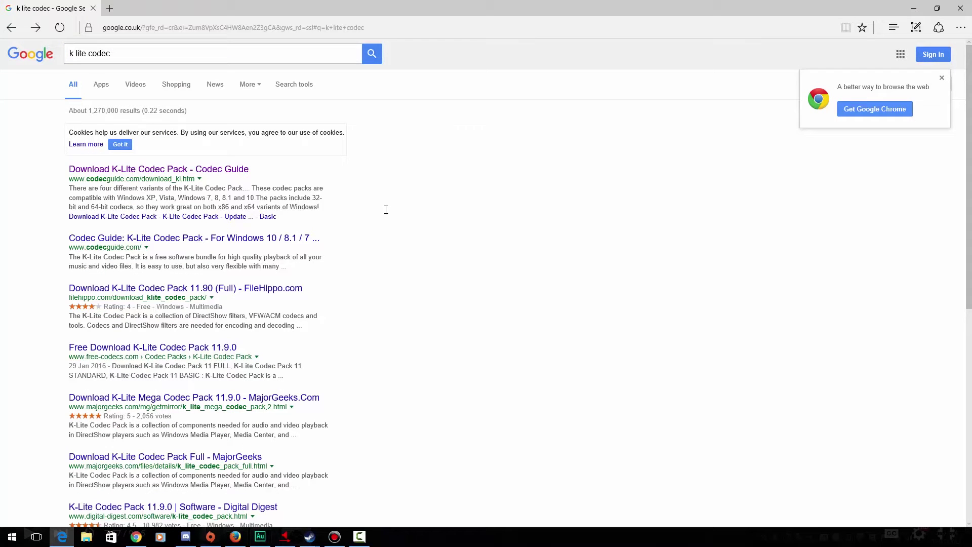
Open Codec Guide's K-Lite page, browse the variants, and follow the Basic download link
click(200, 169)
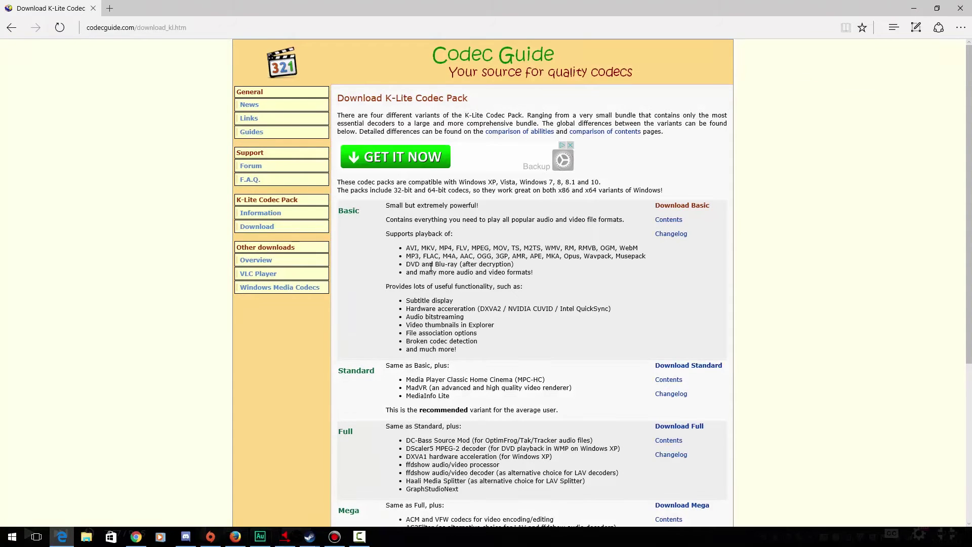
scroll(430, 266, down, 4)
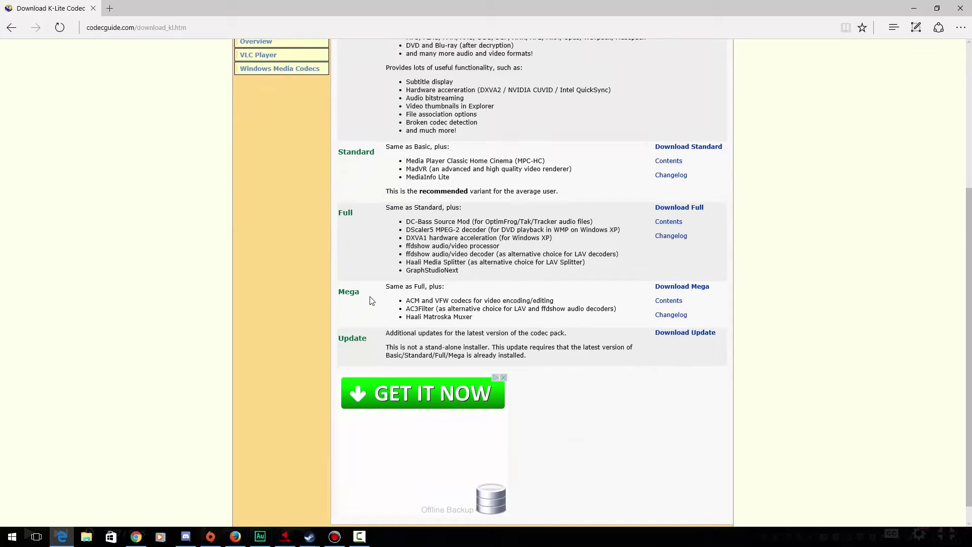
scroll(428, 296, up, 4)
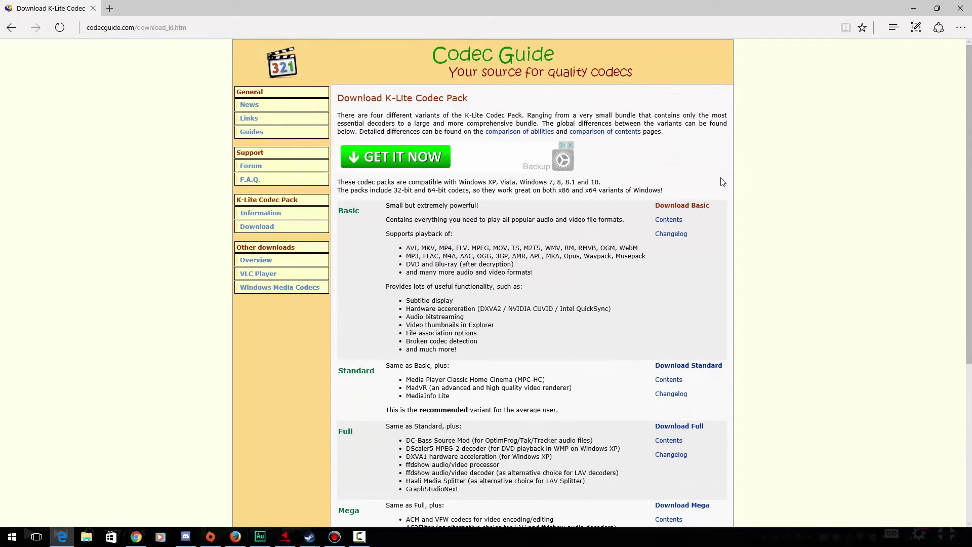
click(685, 207)
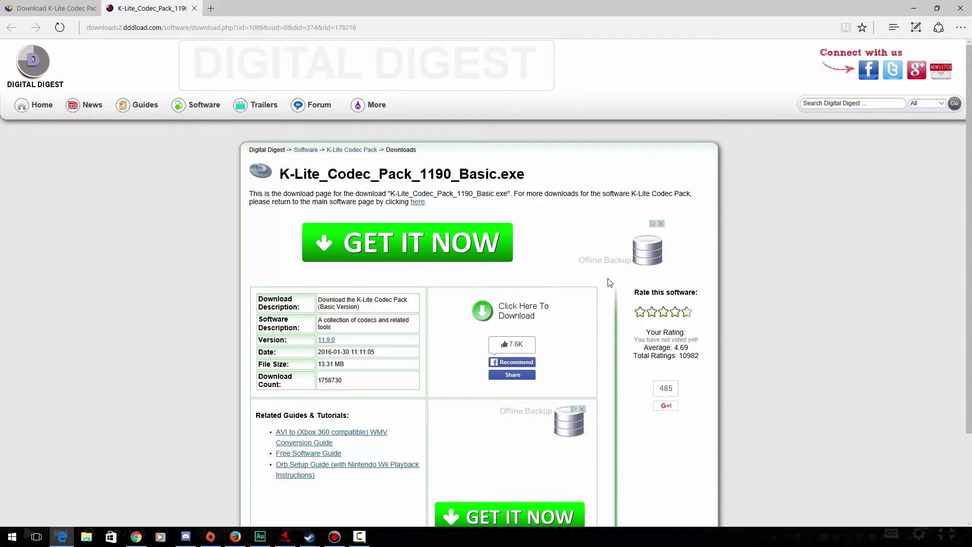
Download K-Lite_Codec_Pack_1190_Basic.exe and run the installer once it finishes
scroll(582, 310, down, 2)
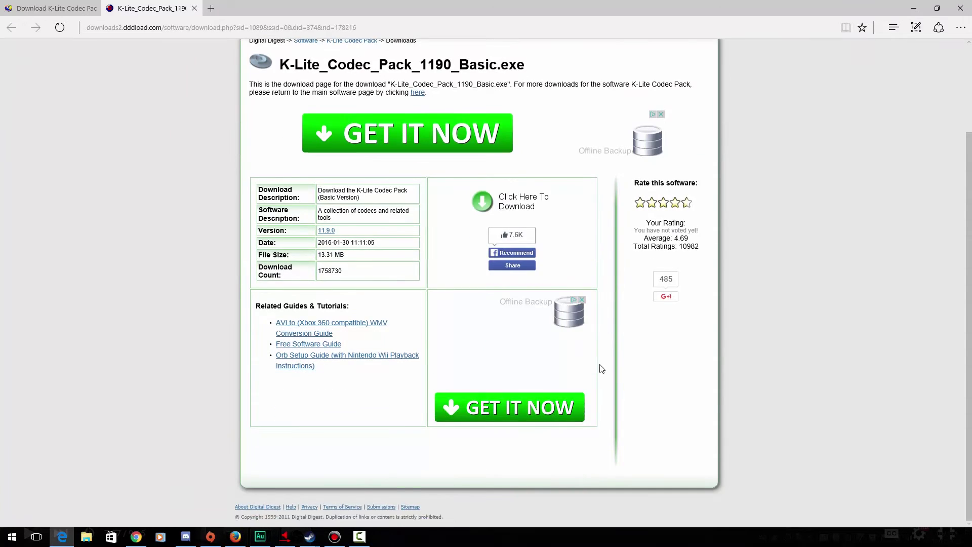
scroll(545, 359, up, 2)
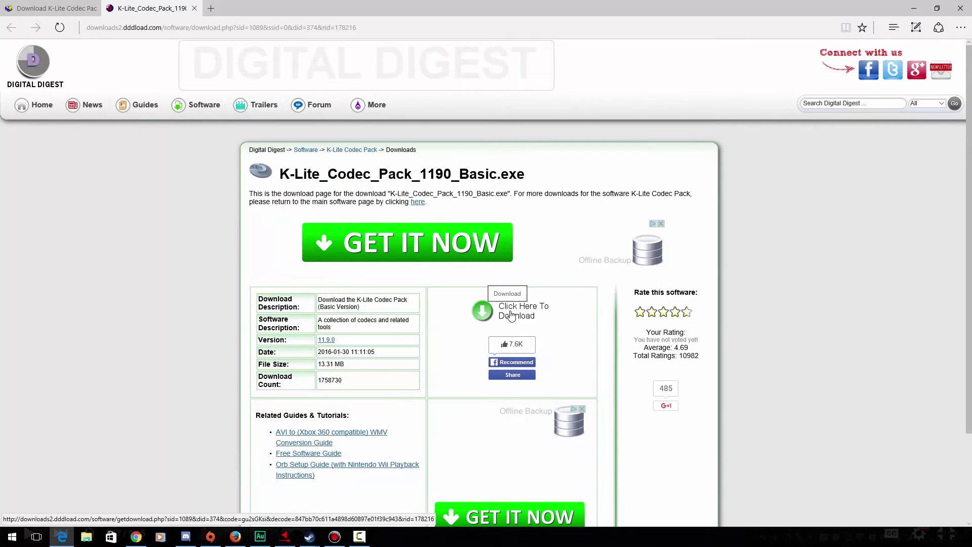
click(511, 316)
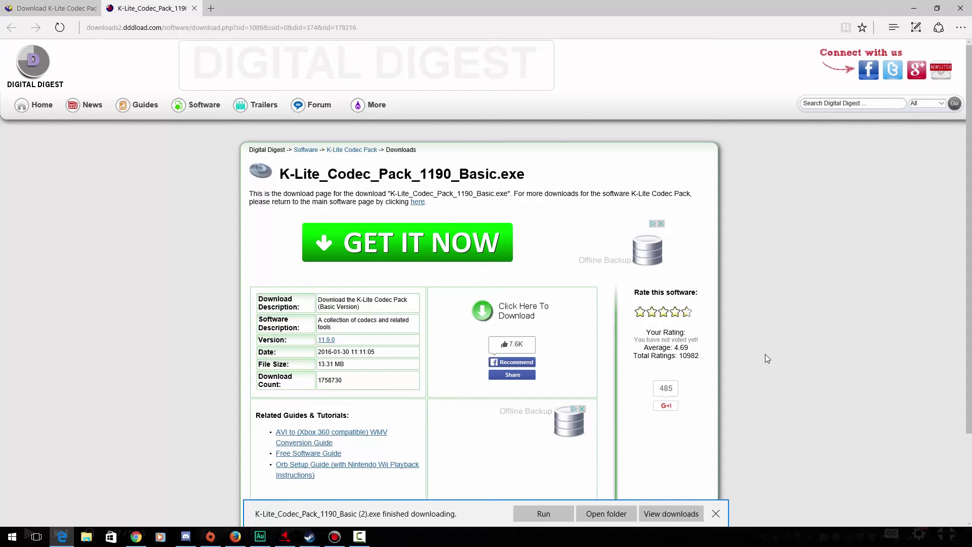
click(548, 509)
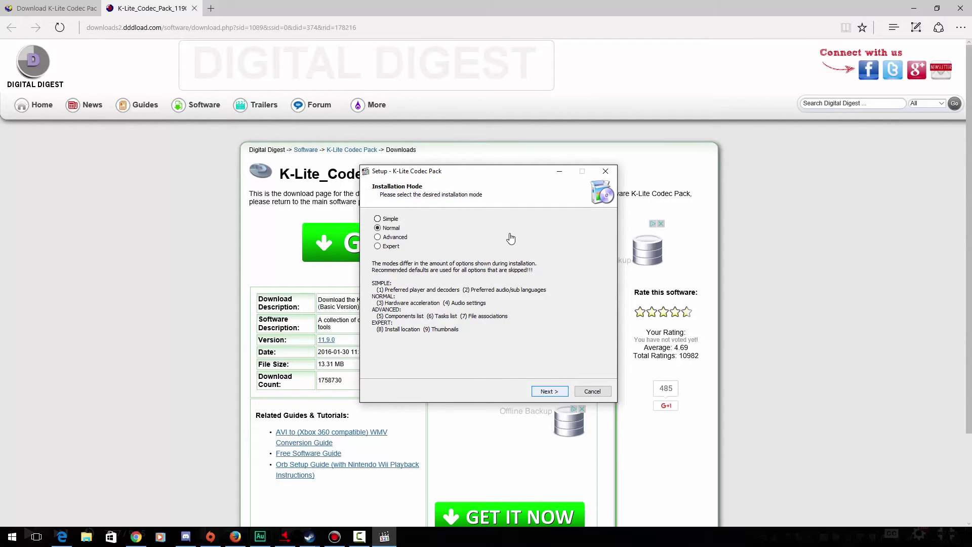
Continue in Normal mode and set the preferred video player to VLC
key(Return)
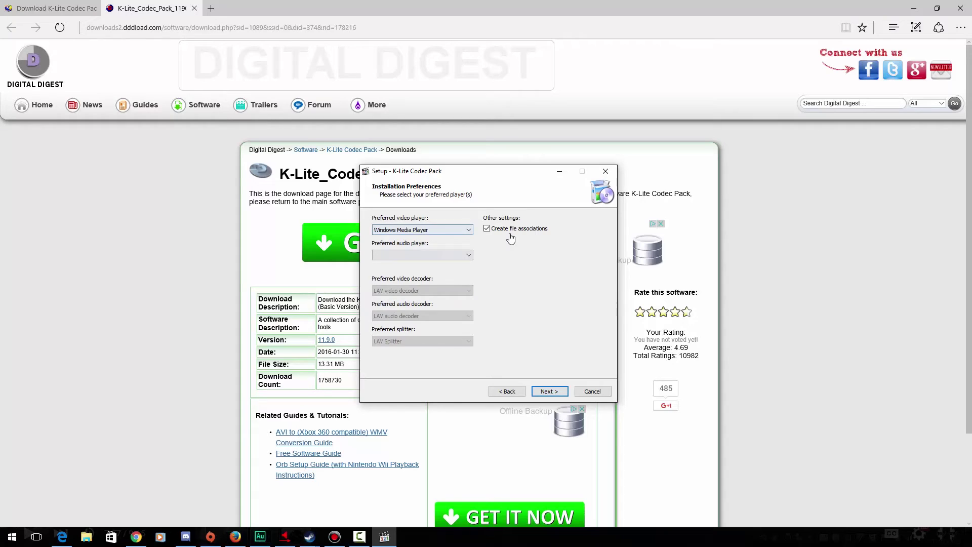
key(alt+Down)
key(Down)
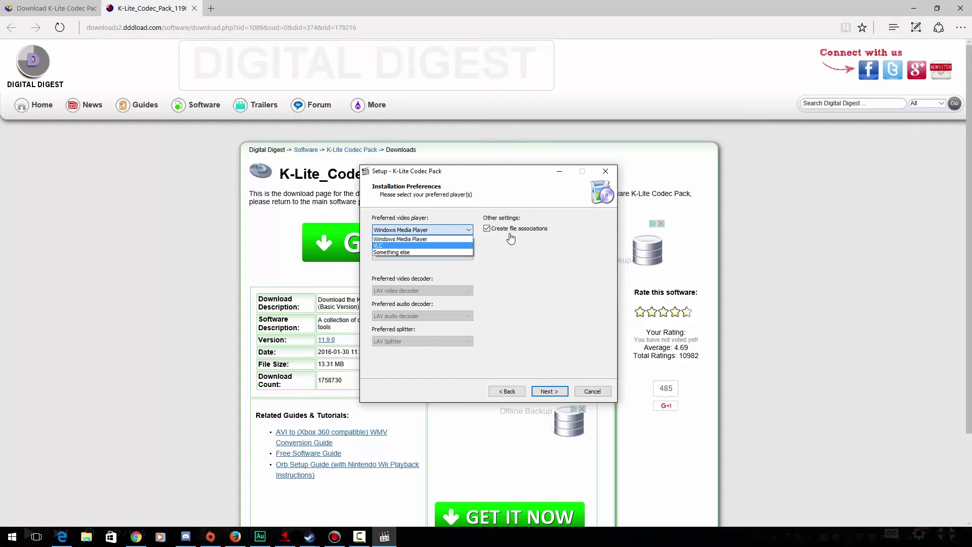
key(Return)
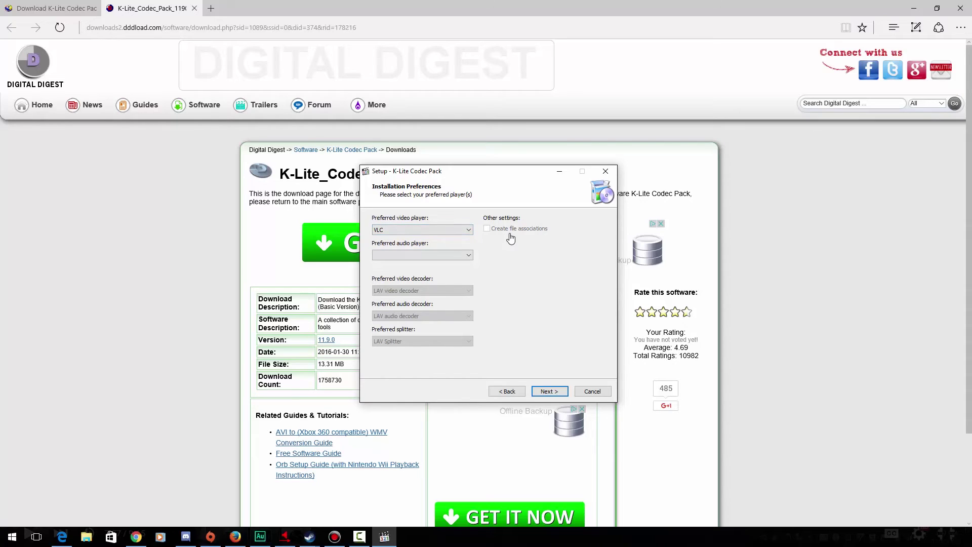
key(alt+Down)
key(Up)
key(Return)
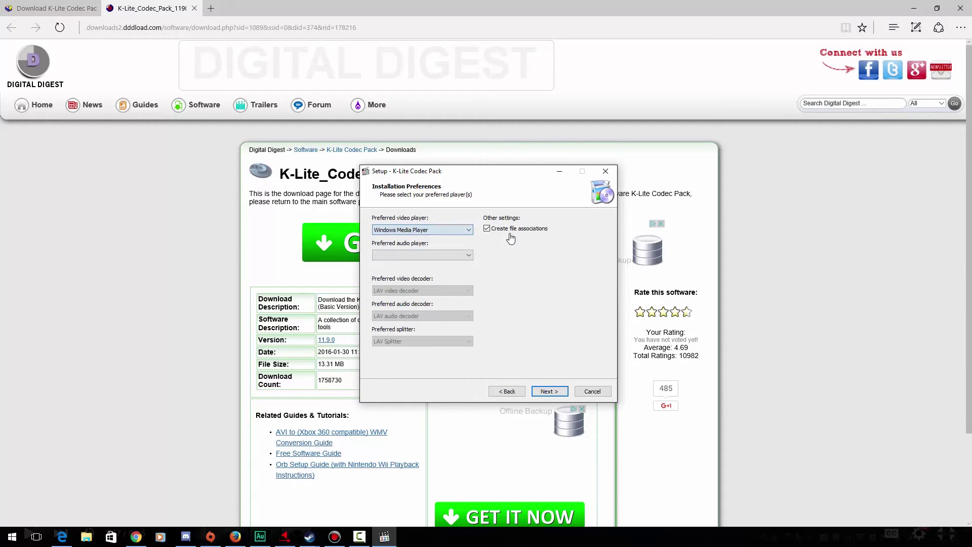
key(alt+Down)
key(Down)
key(Return)
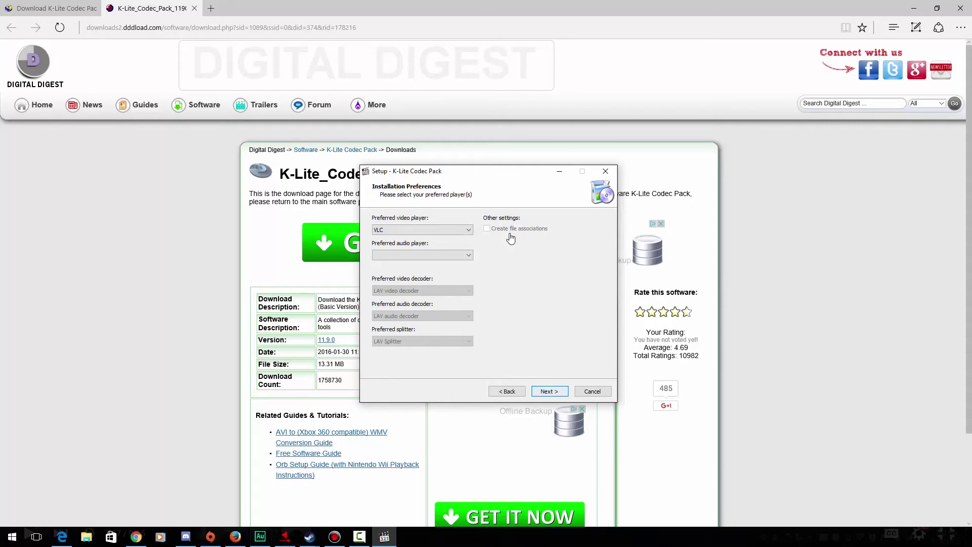
Keep software decoding for hardware acceleration and advance to the preferred language page
key(Return)
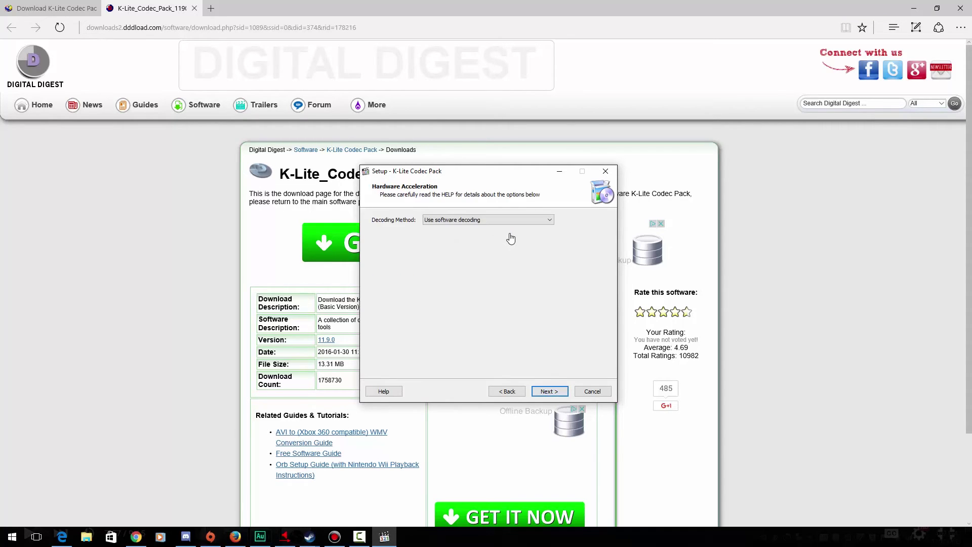
key(alt+Down)
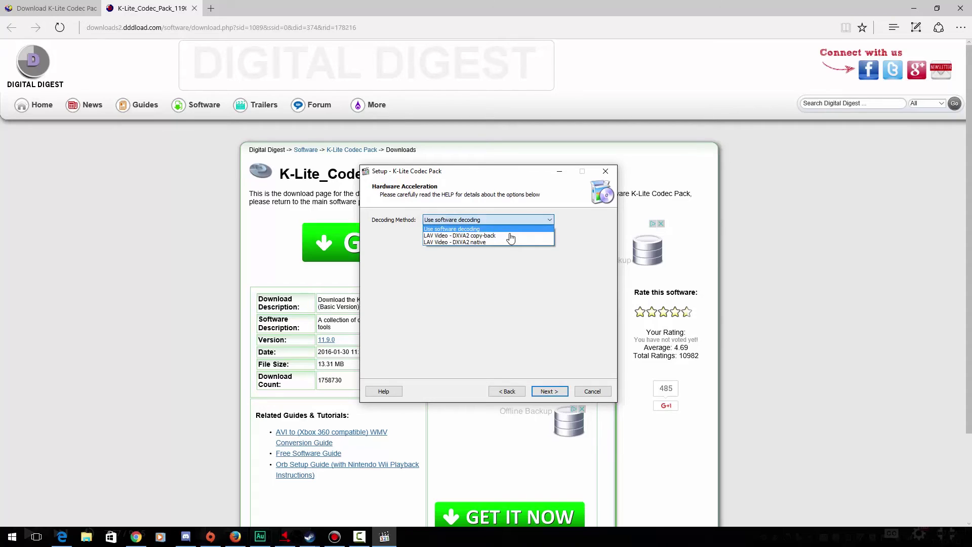
key(Escape)
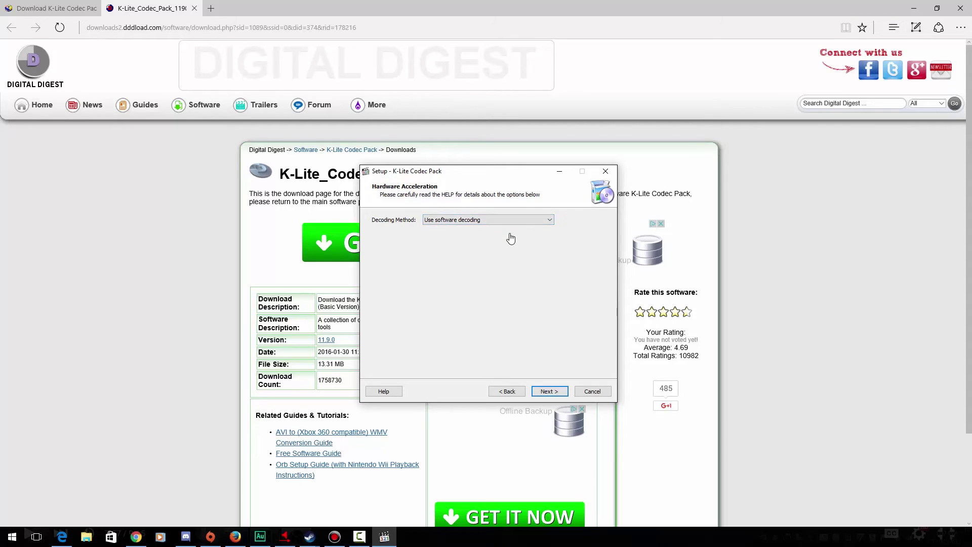
key(Return)
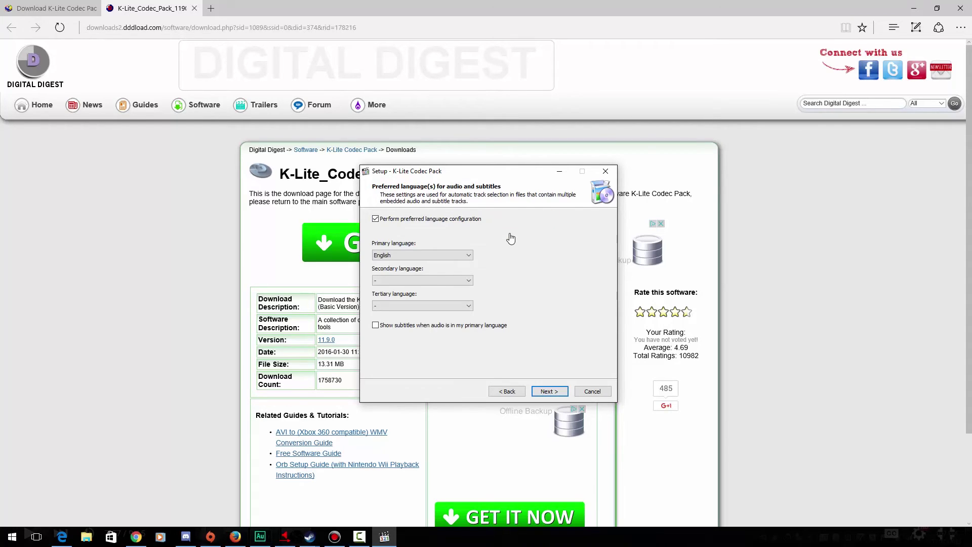
key(Tab)
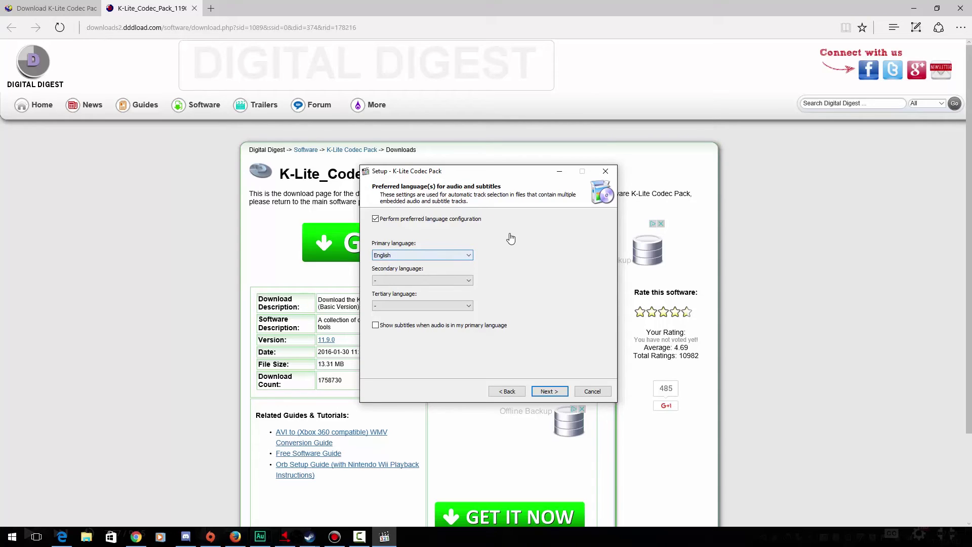
Keep English as the primary language and stereo audio output
key(Tab)
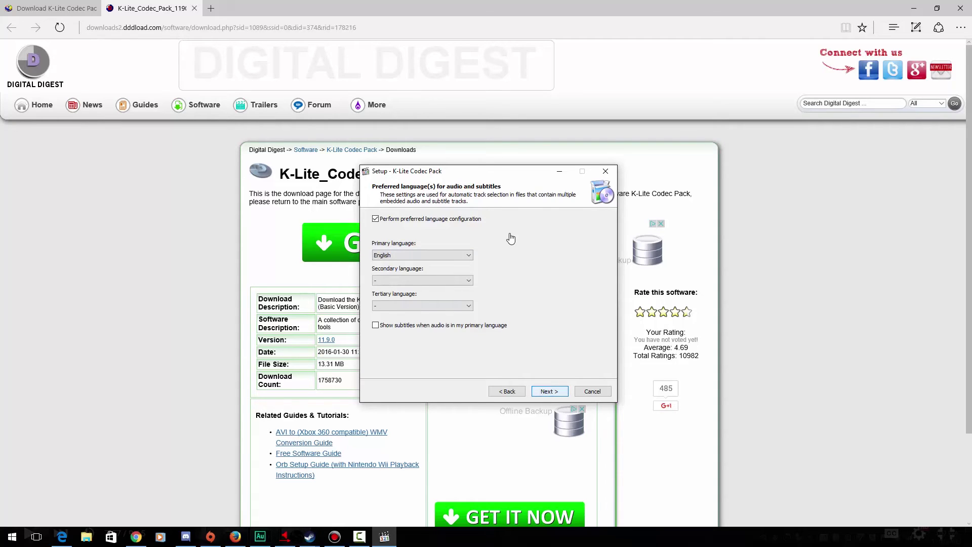
key(Return)
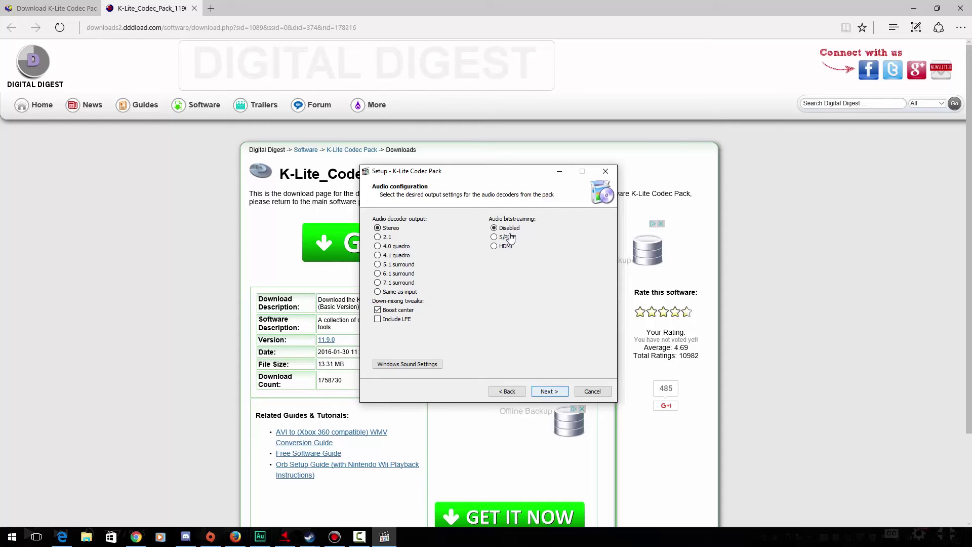
key(Return)
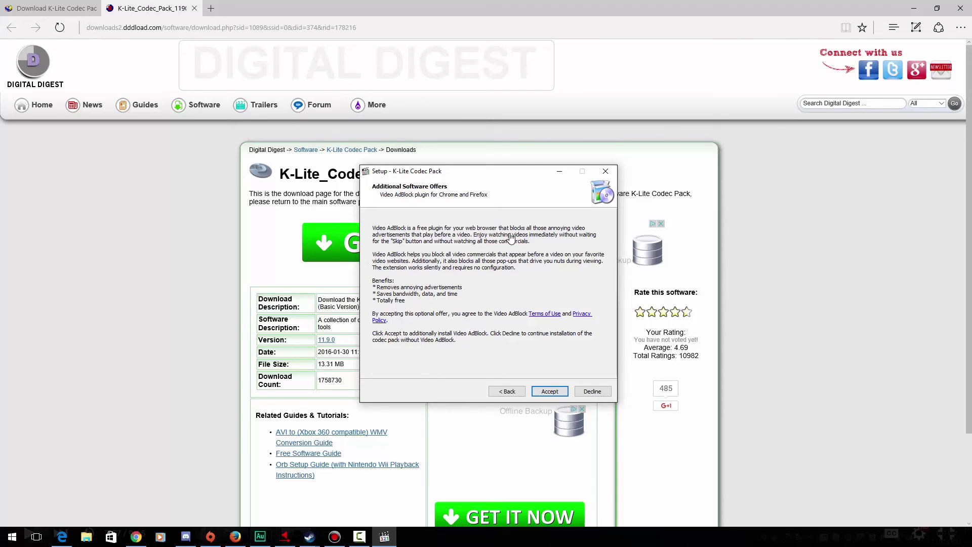
Decline the Video AdBlock offer and install the codec pack
key(Tab)
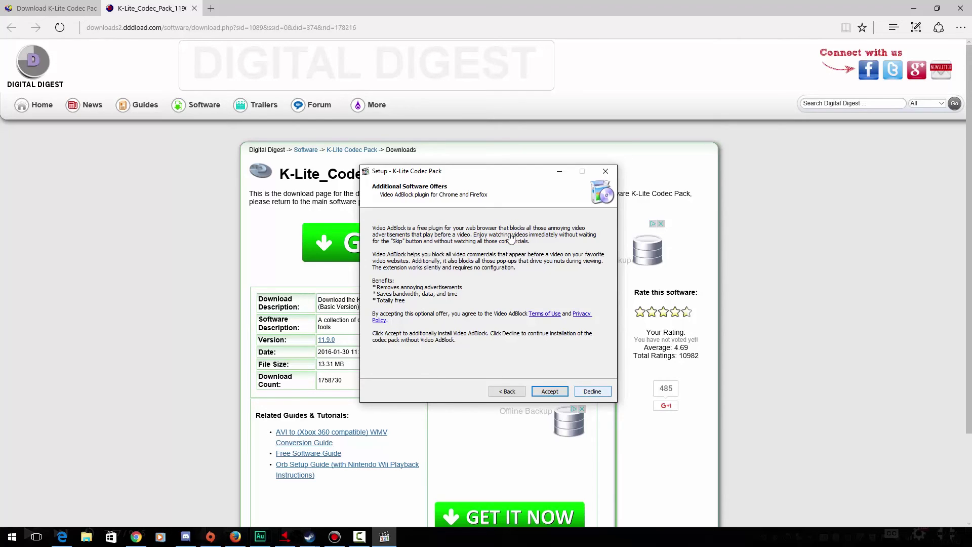
key(Return)
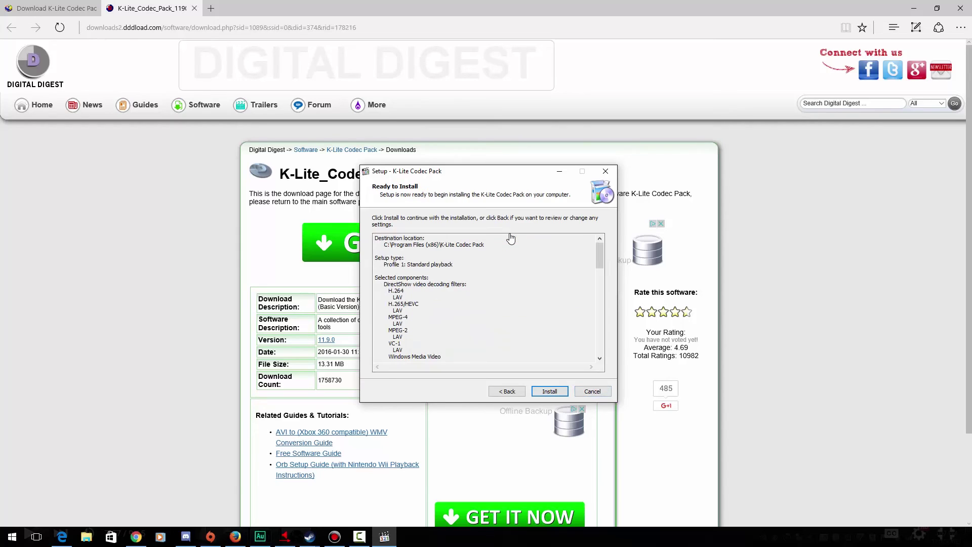
key(Return)
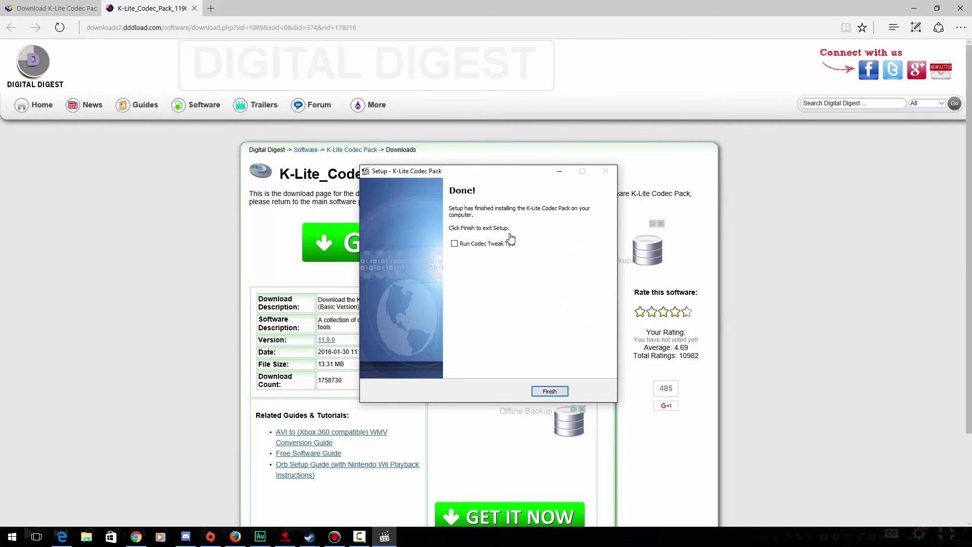
Finish the K-Lite setup, letting Edge open Codec Guide's Configuration Tips page
key(Return)
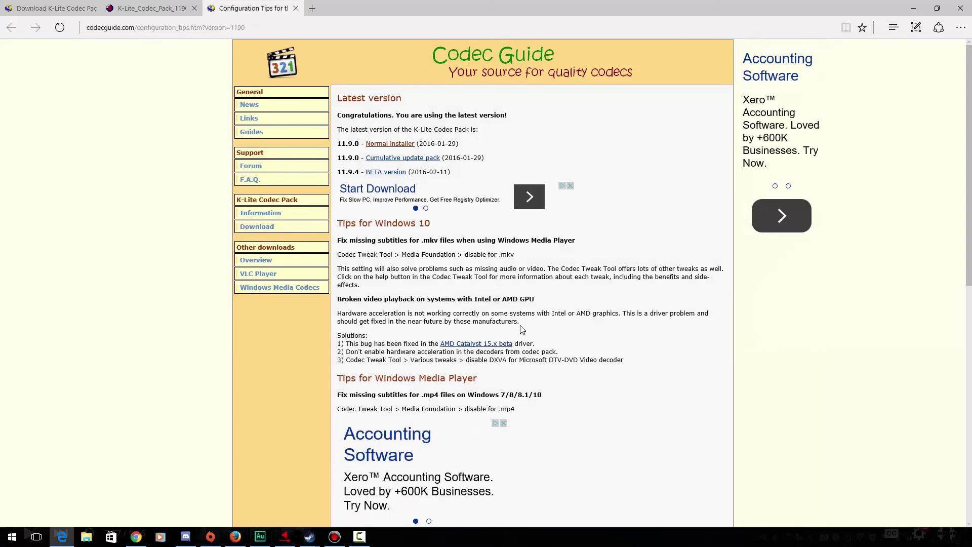